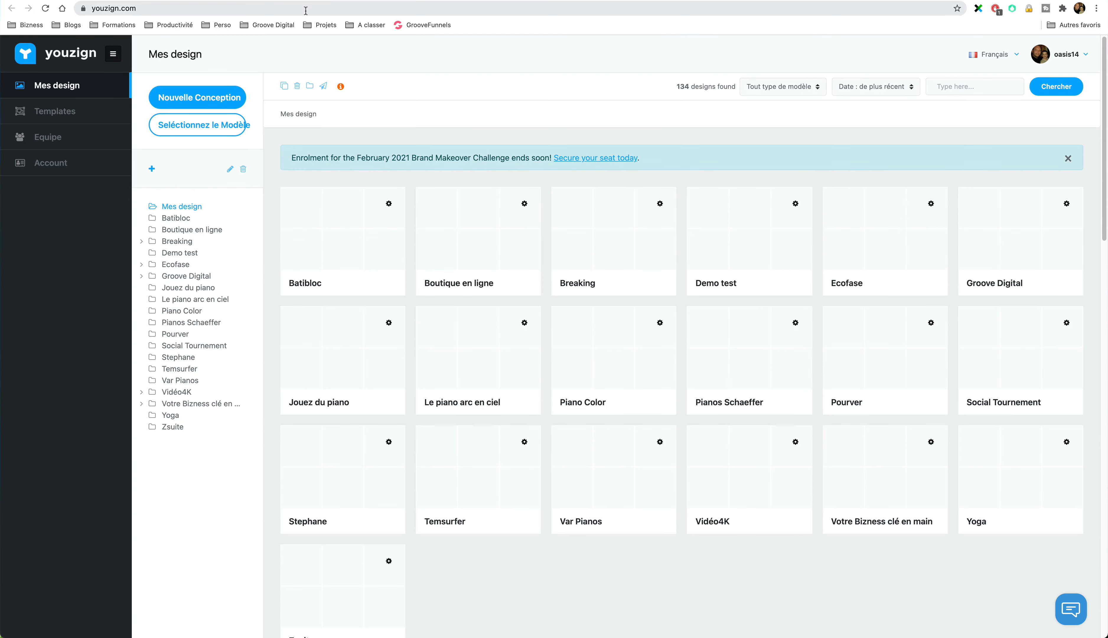
Open the template library and look at the Facebook Ad templates in the Large, Medium and Small categories
click(46, 115)
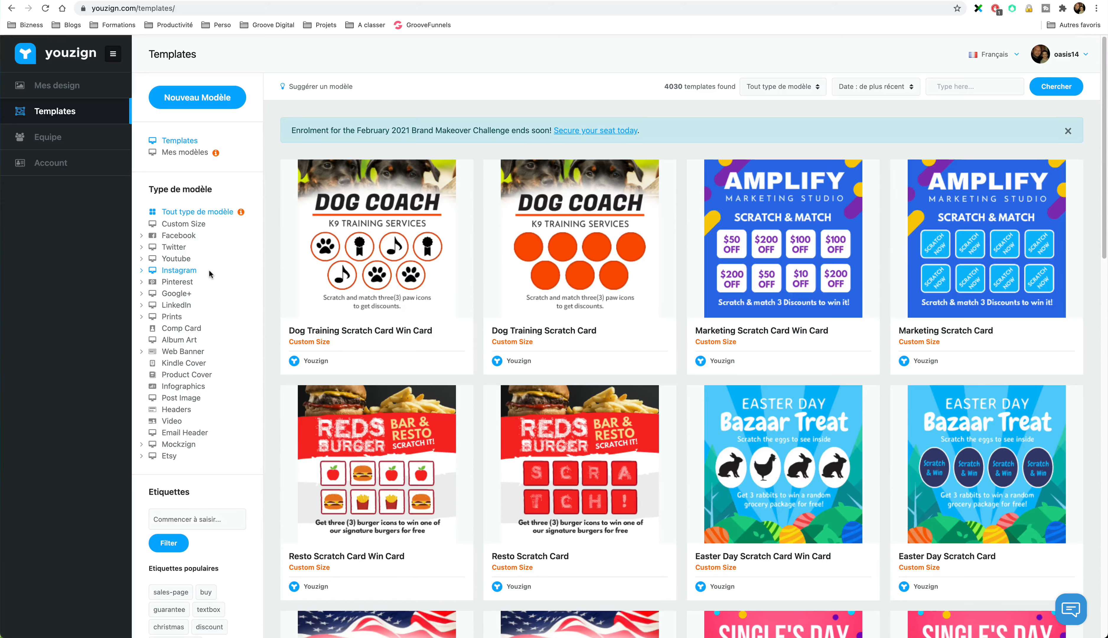
click(184, 238)
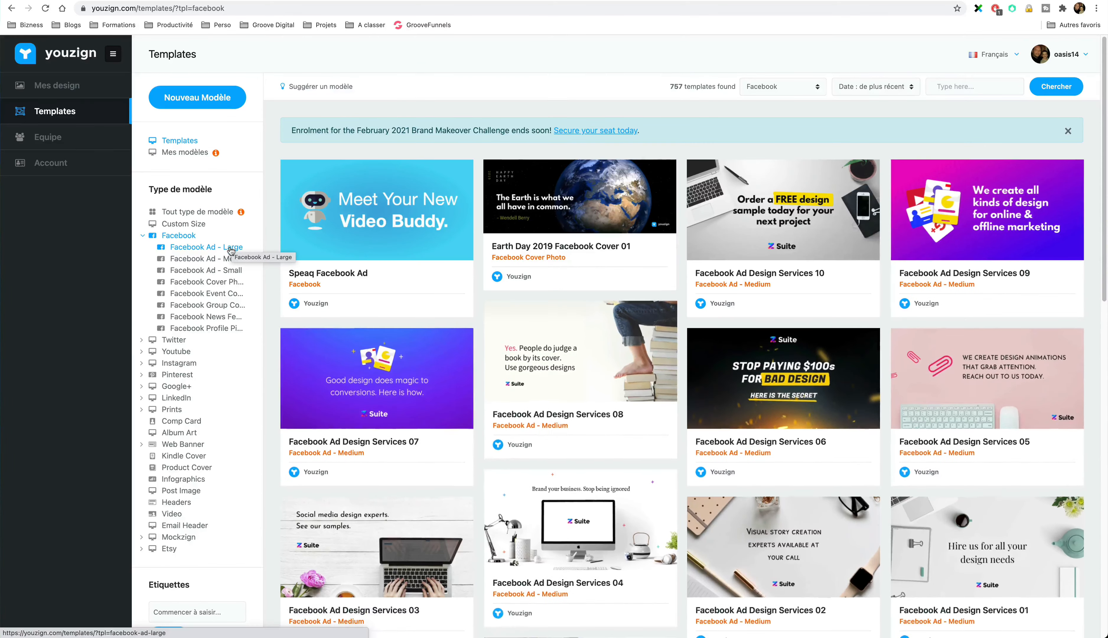
click(231, 249)
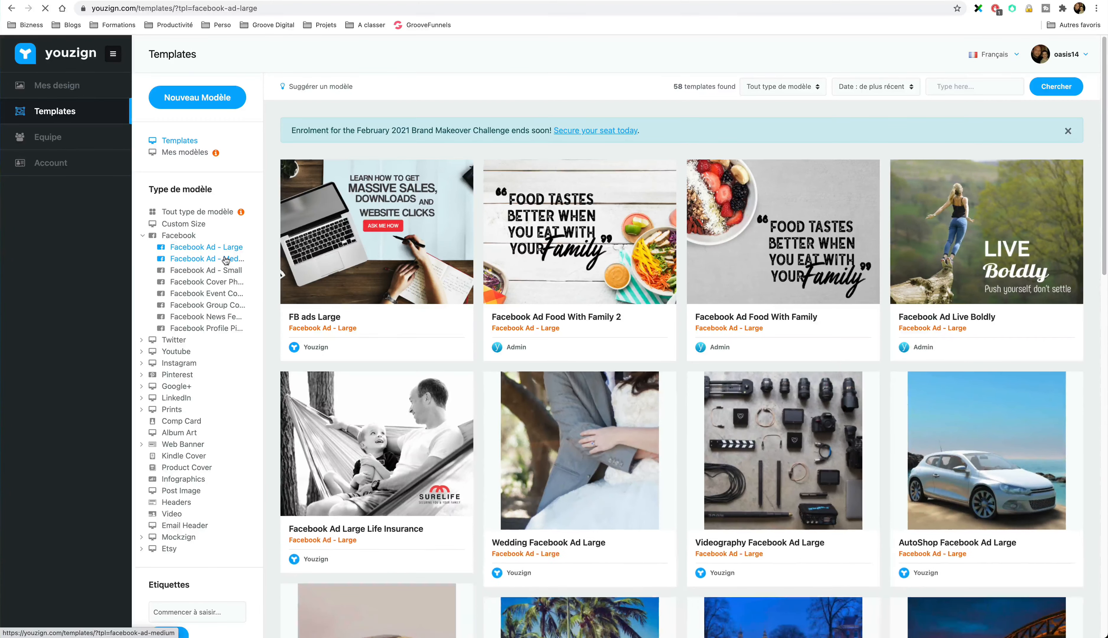
click(226, 260)
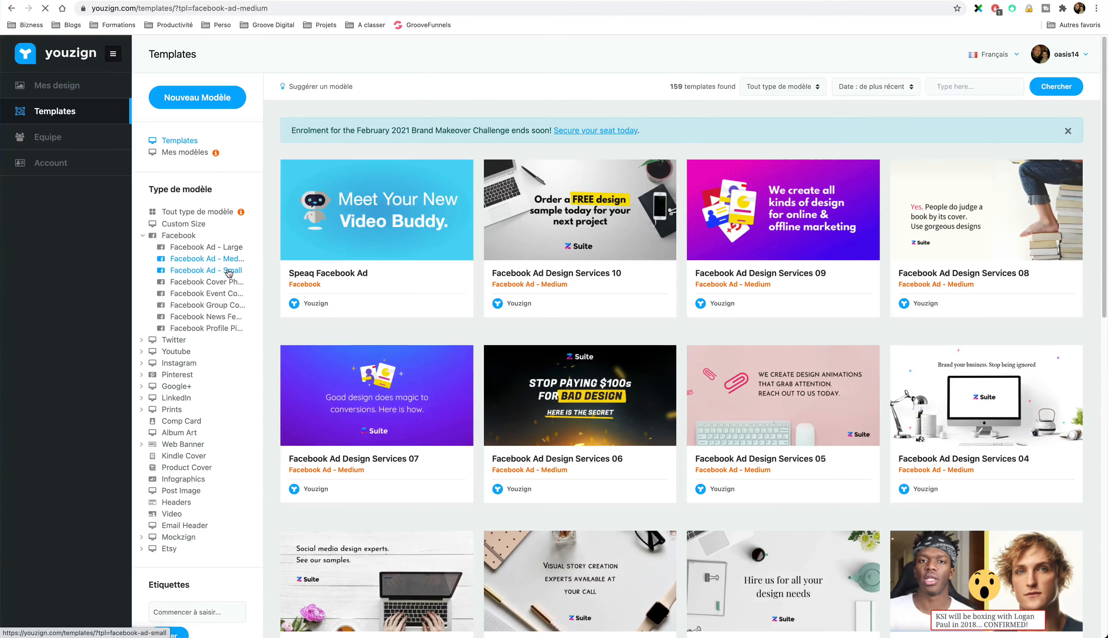
click(229, 272)
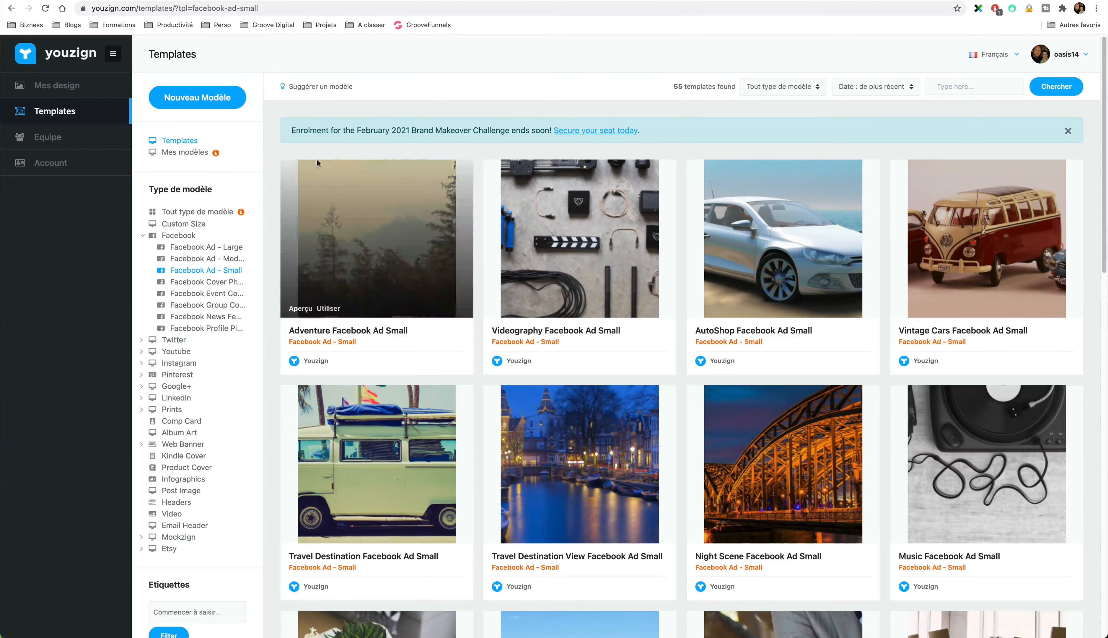
mouse_move(791, 219)
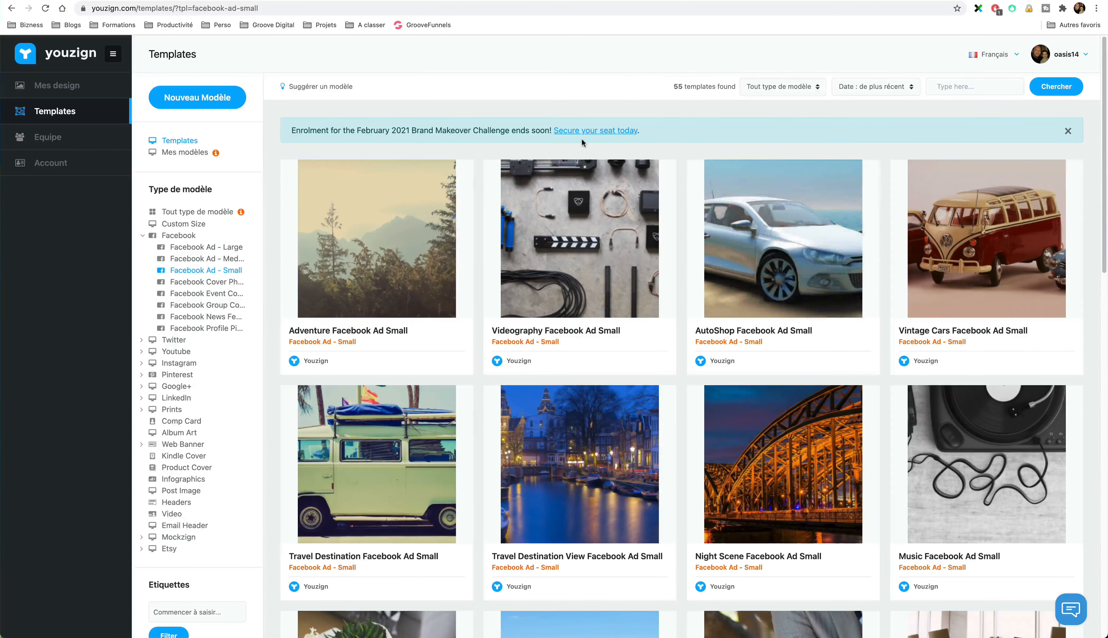
mouse_move(991, 200)
mouse_move(721, 243)
Filter the template library to the Youtube Thumbnail category
click(143, 353)
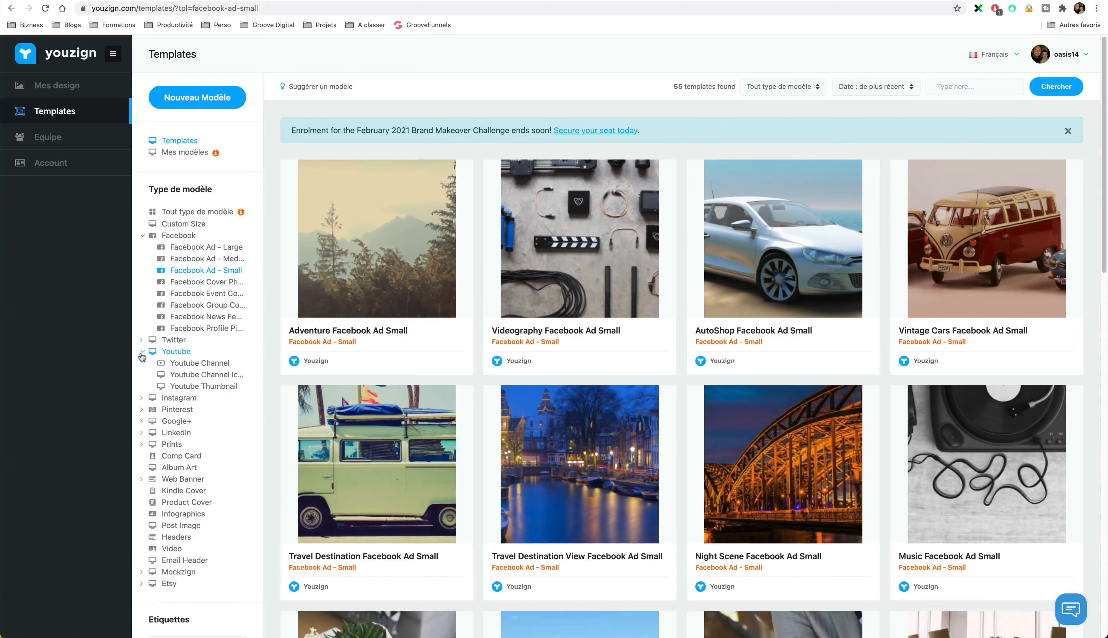
click(227, 389)
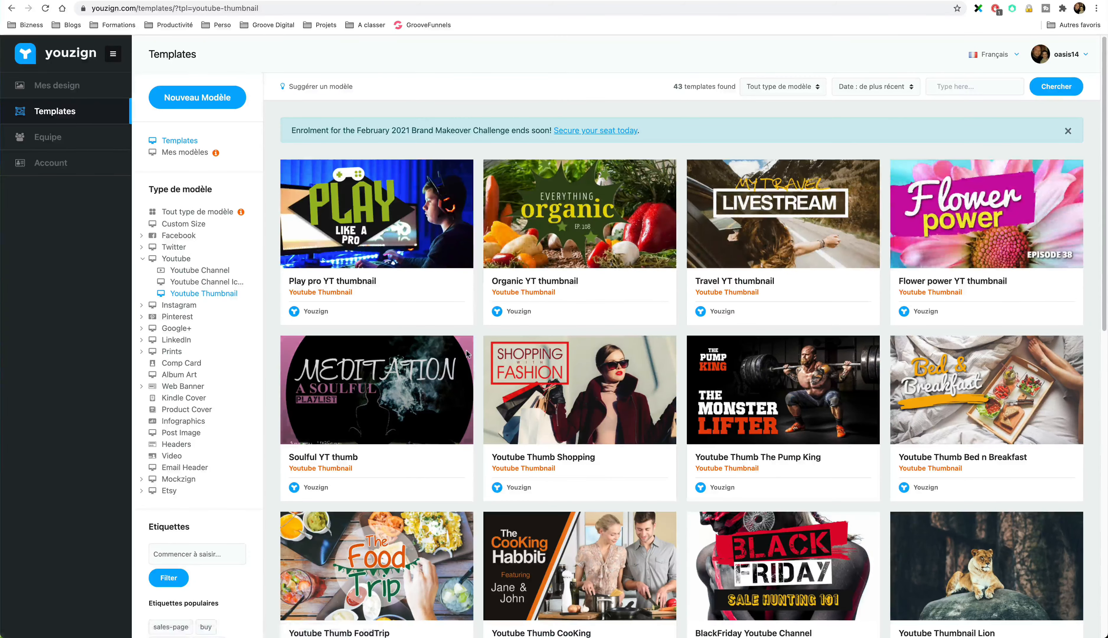
Look through the whole range of Youtube Thumbnail templates and return to the start of the list
scroll(314, 398, down, 5)
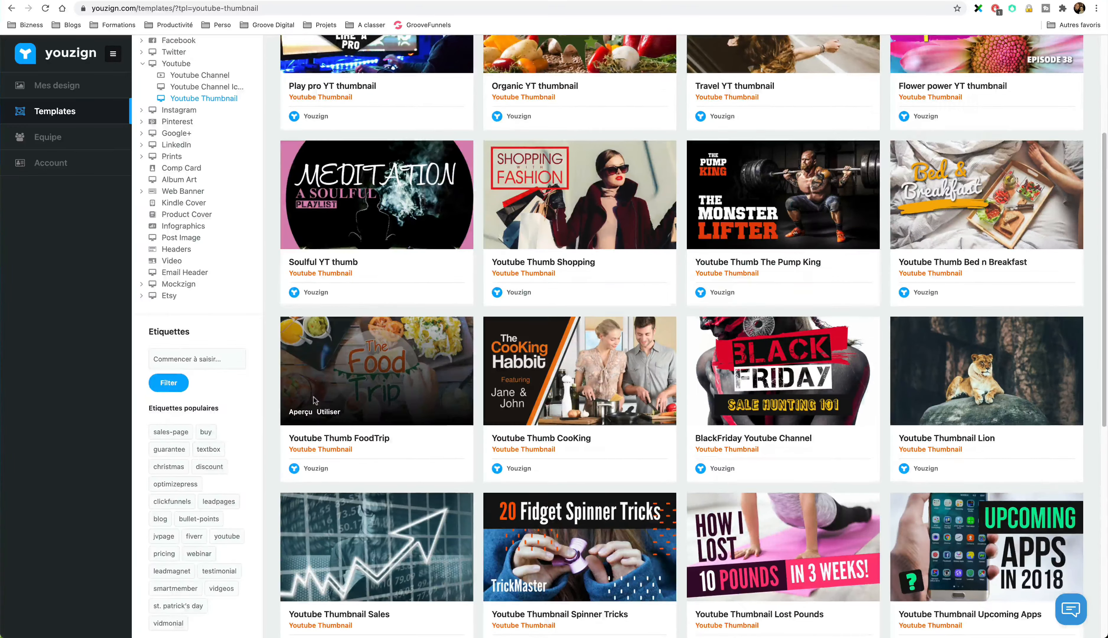
scroll(314, 396, down, 6)
scroll(315, 395, down, 4)
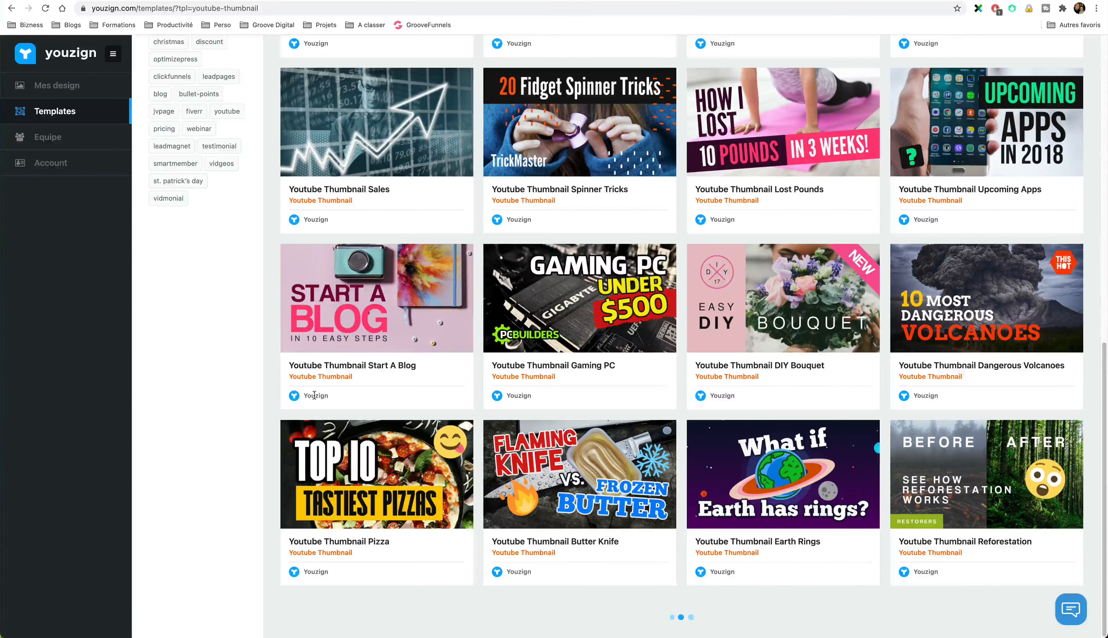
scroll(315, 395, up, 1)
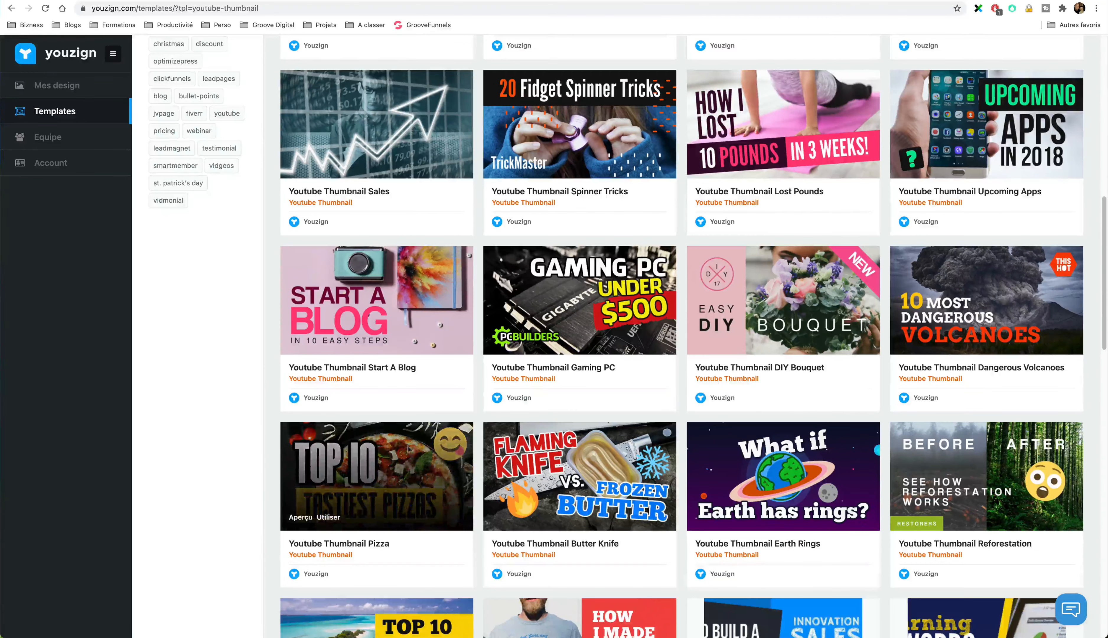
scroll(292, 416, up, 7)
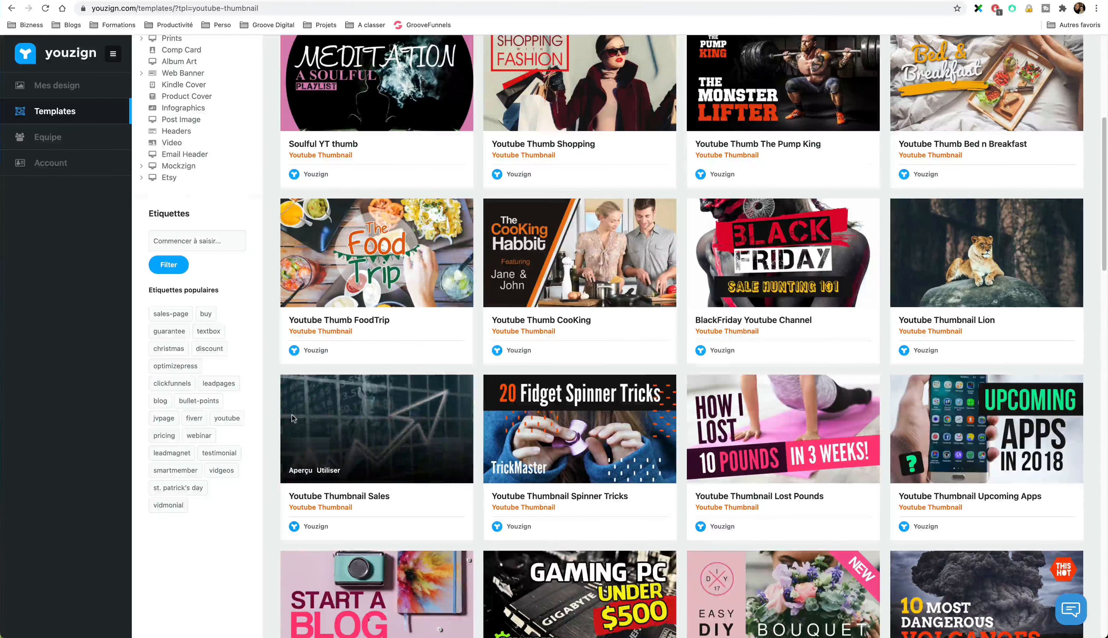
scroll(291, 414, up, 4)
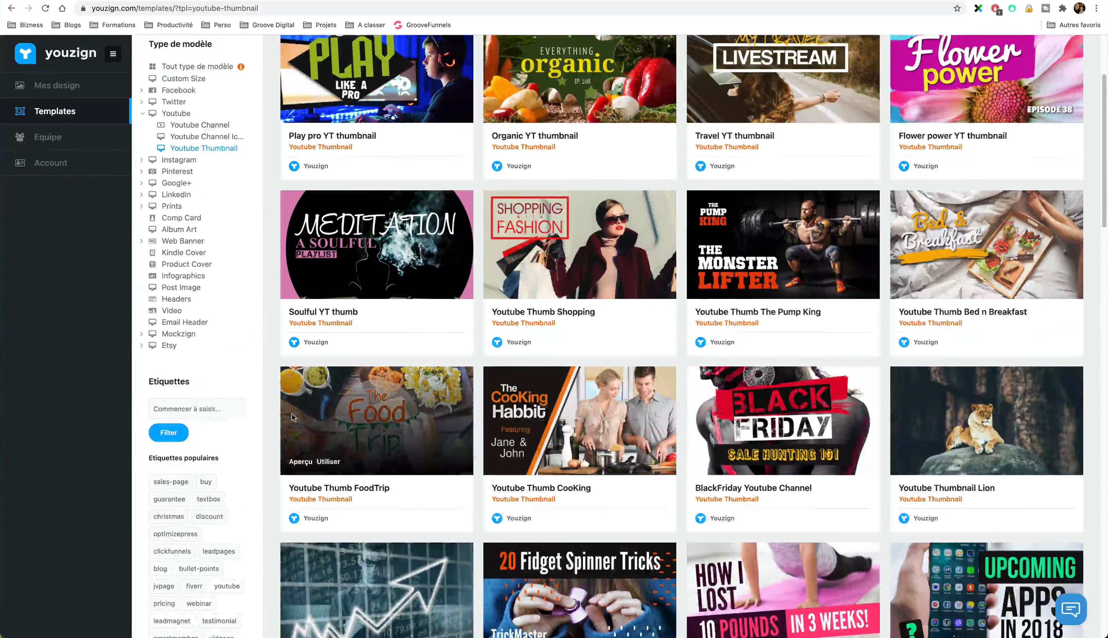
scroll(291, 414, up, 4)
scroll(291, 414, down, 6)
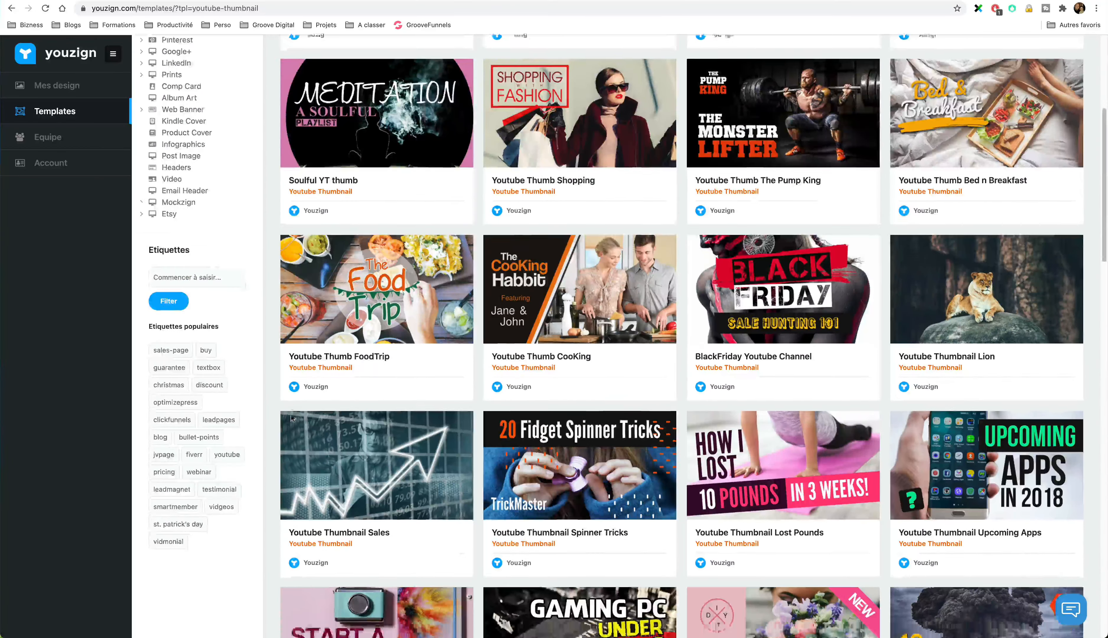
scroll(292, 417, down, 14)
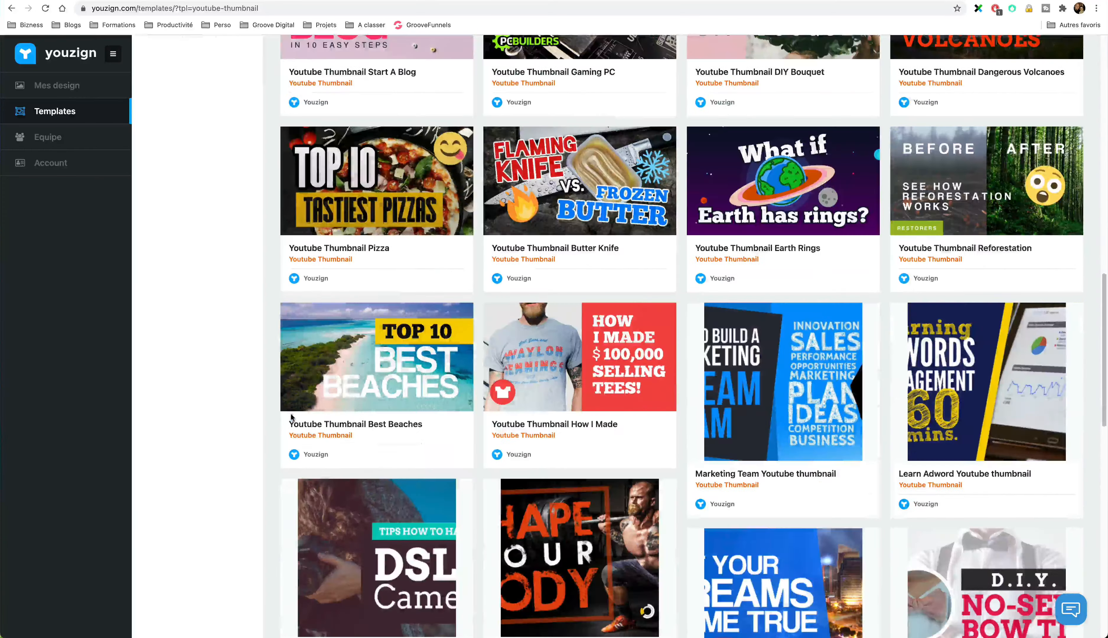
scroll(291, 416, down, 3)
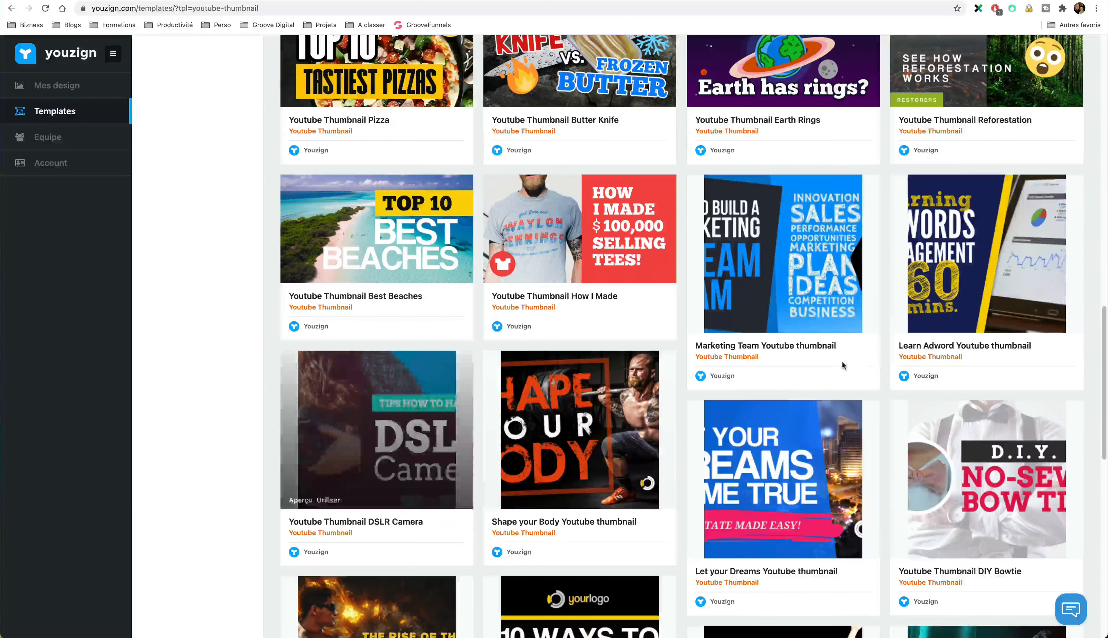
mouse_move(843, 207)
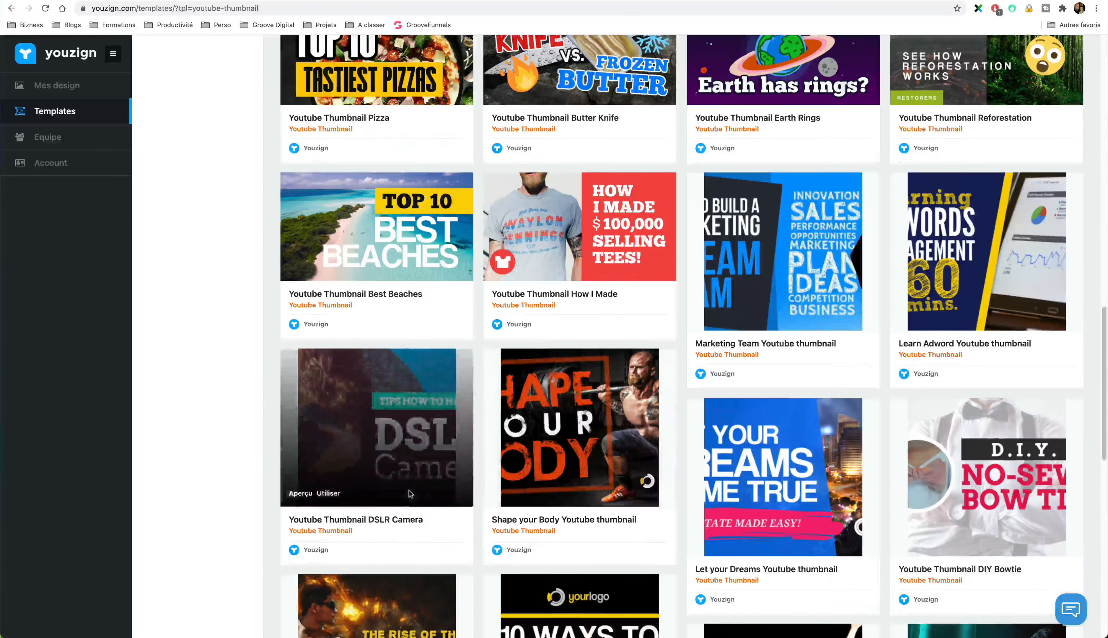
scroll(410, 489, down, 8)
scroll(410, 489, down, 3)
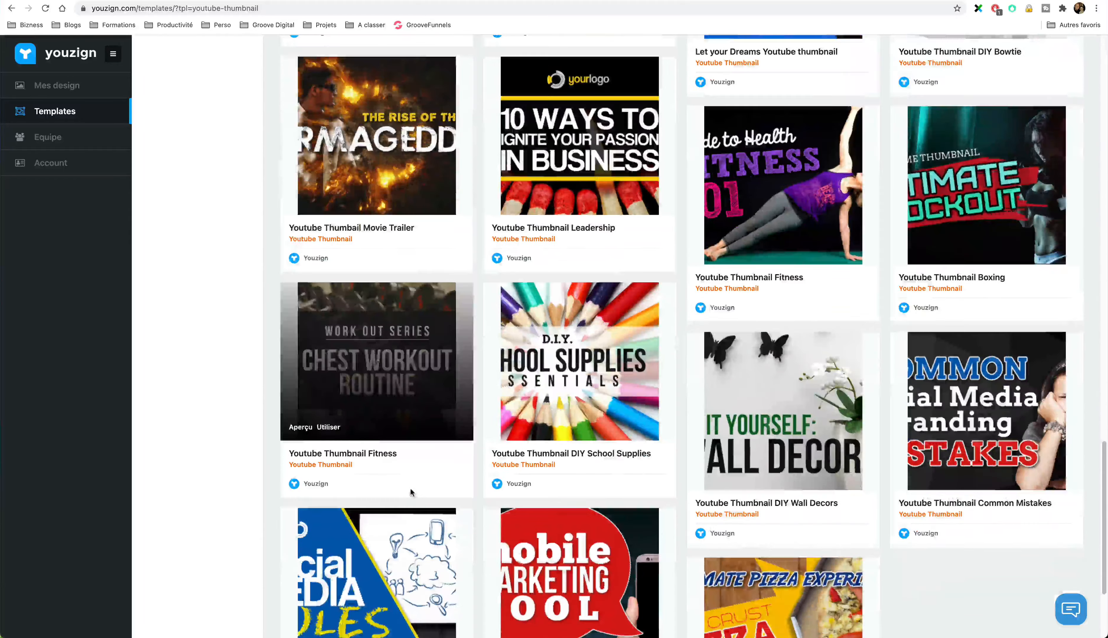
scroll(410, 489, up, 20)
scroll(410, 492, up, 9)
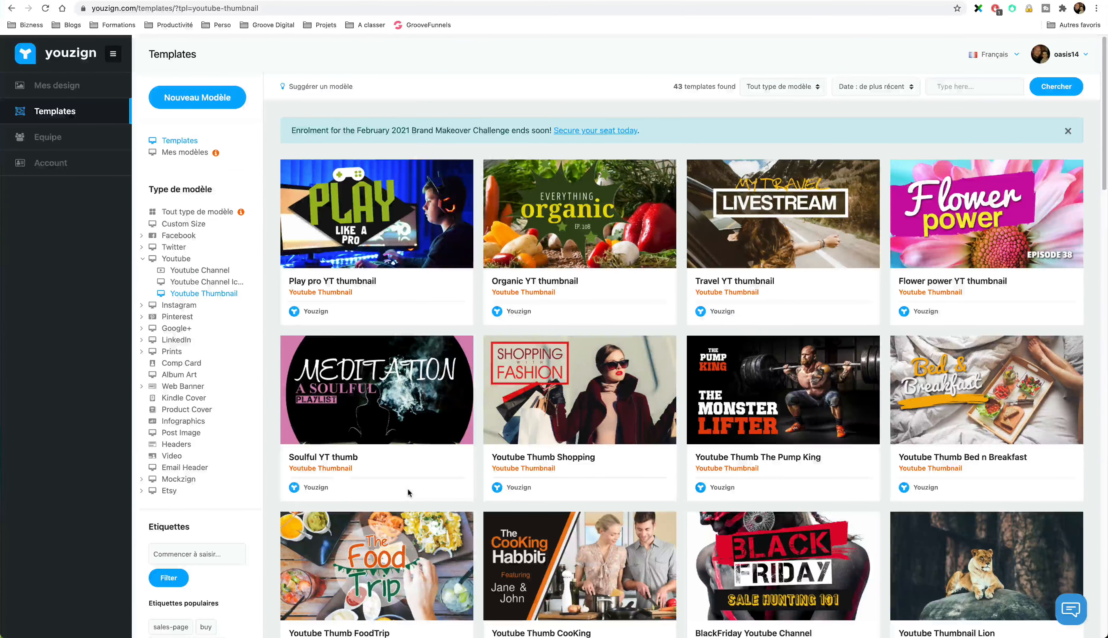
Start a design from the Organic YT thumbnail template, declining the unsaved previous work, and save it with the title "test"
mouse_move(533, 242)
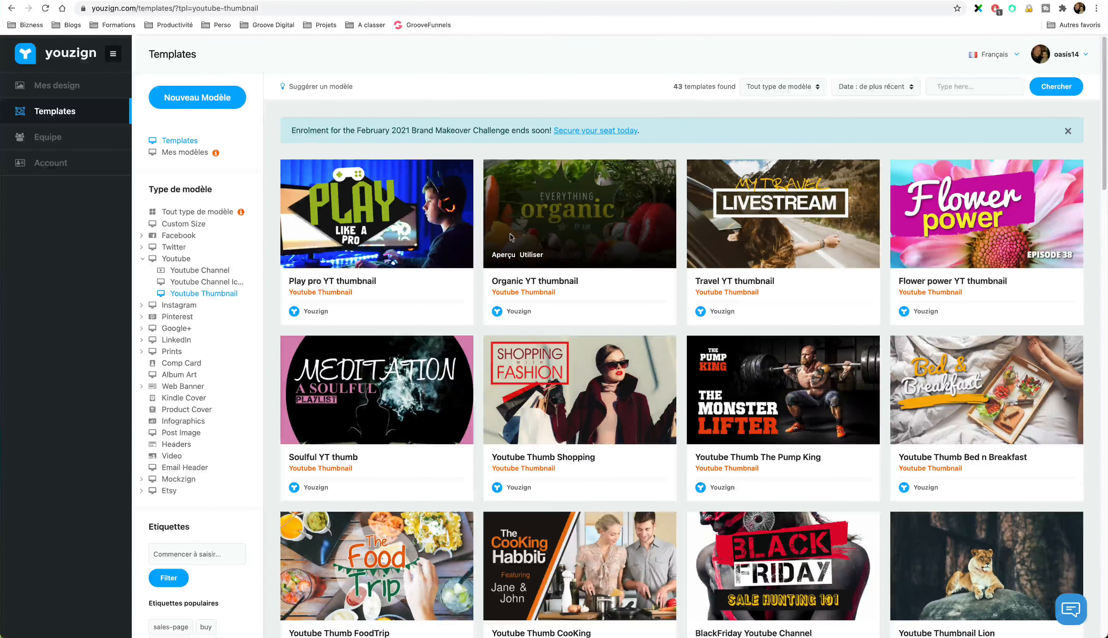
click(531, 255)
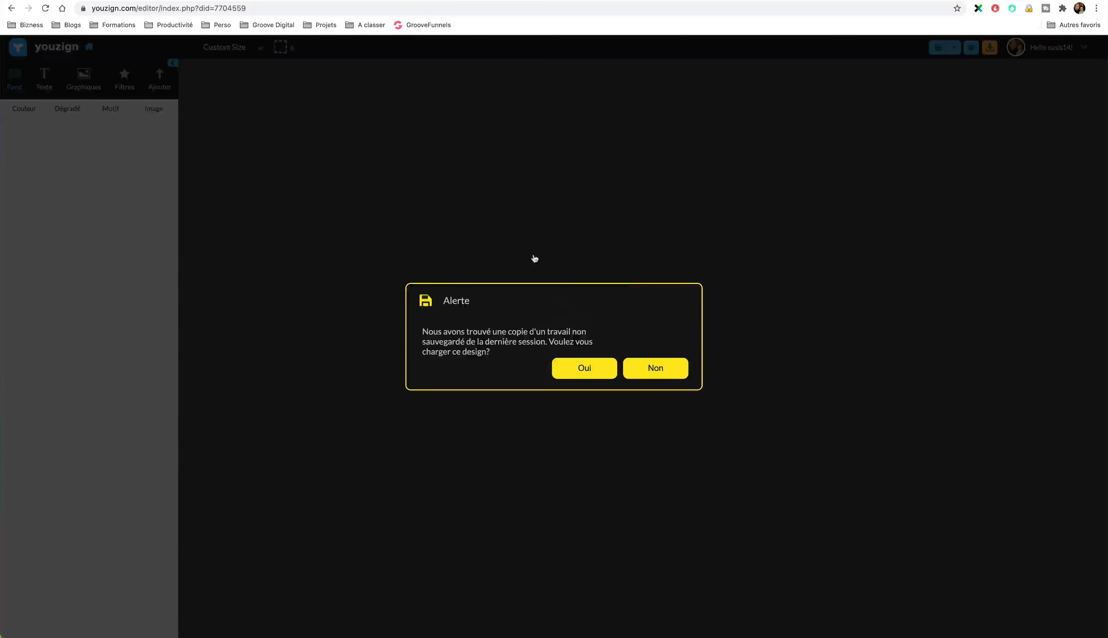
click(661, 370)
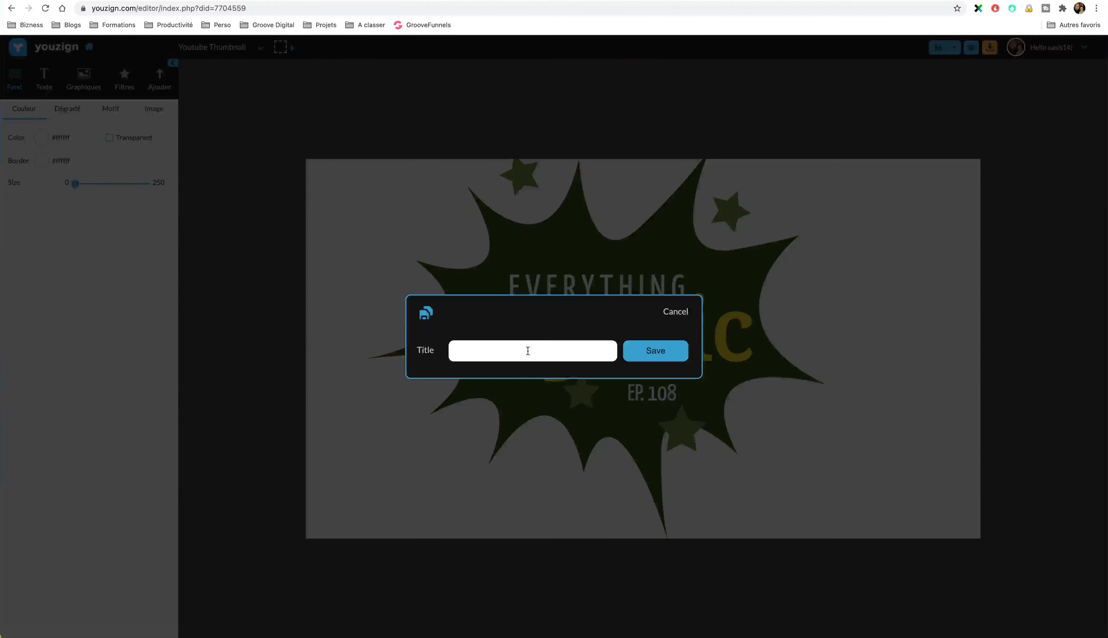
click(528, 351)
text(test)
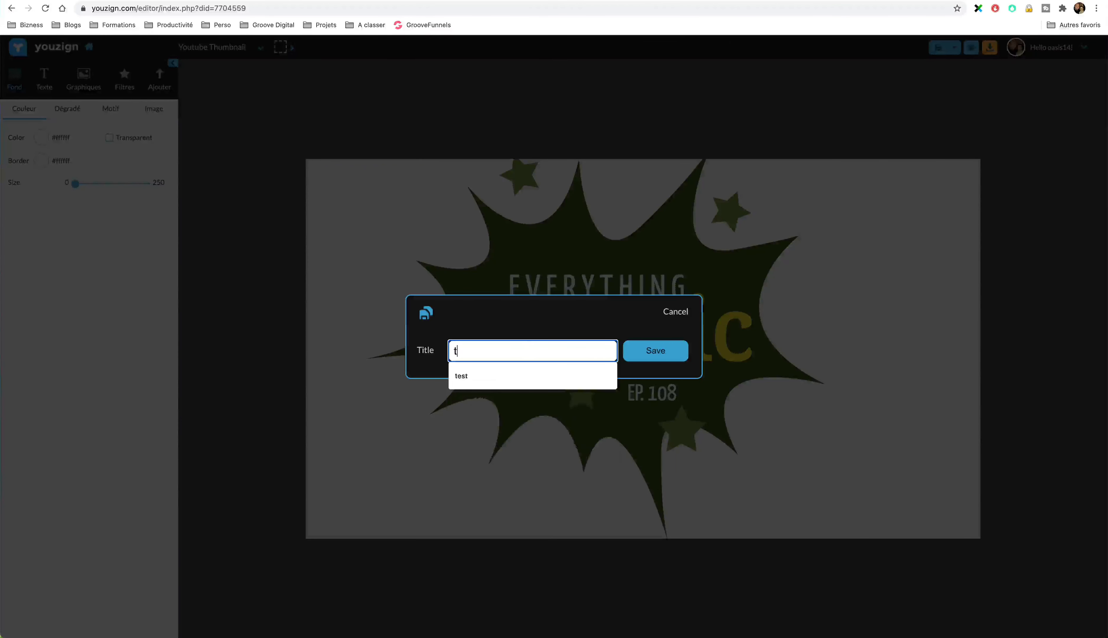
click(654, 352)
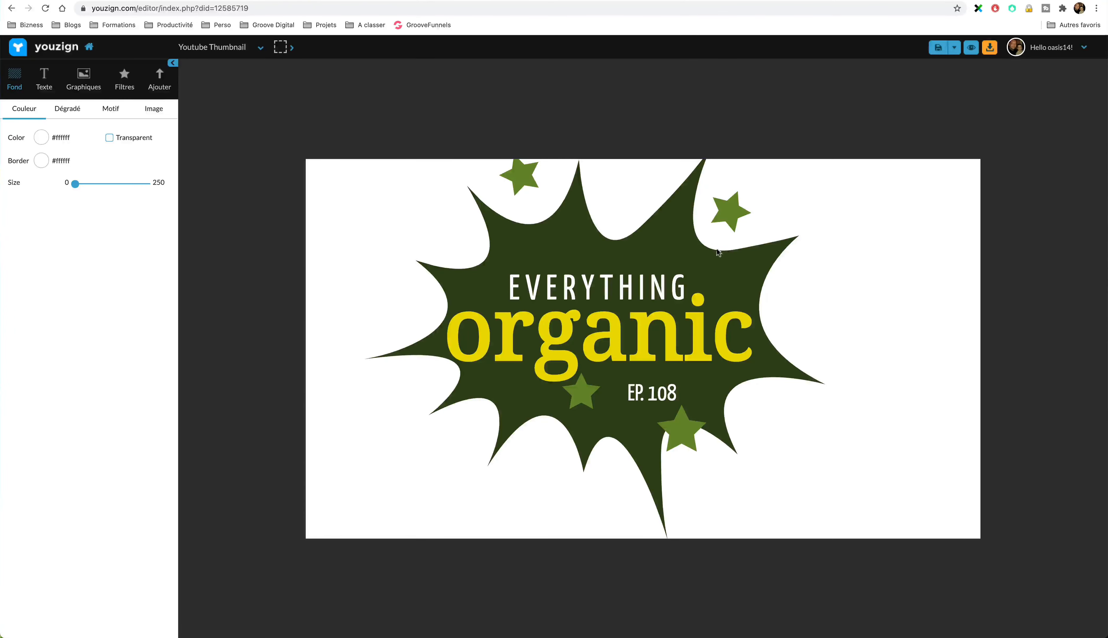
Search Pixabay for "food", add the photo of salad and fruit bowls on a wooden table, and fit it to the whole canvas
click(84, 76)
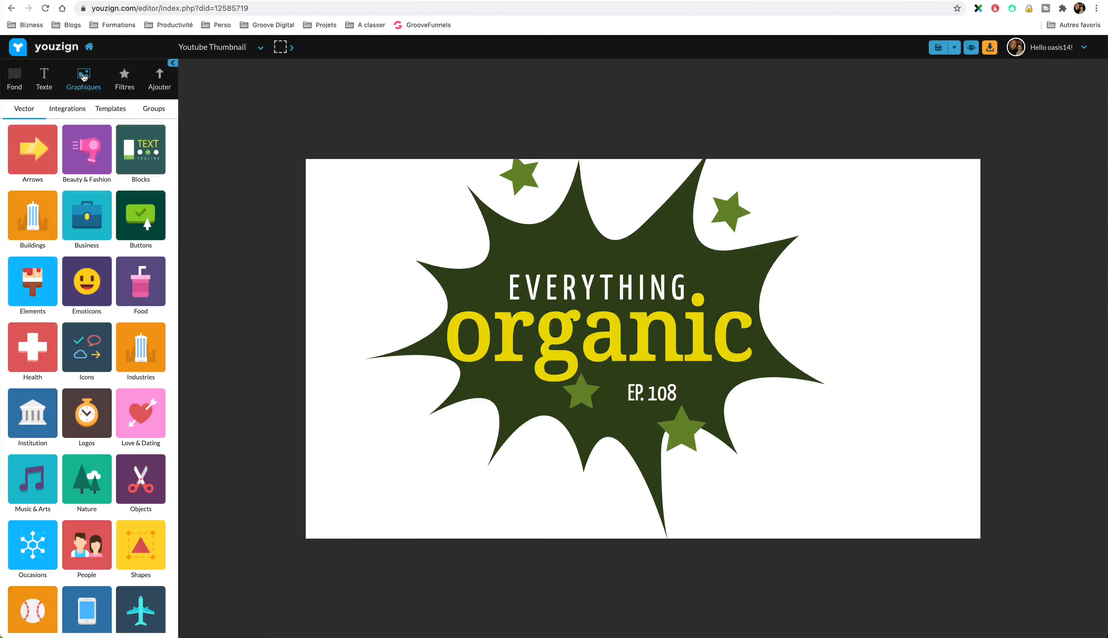
click(75, 110)
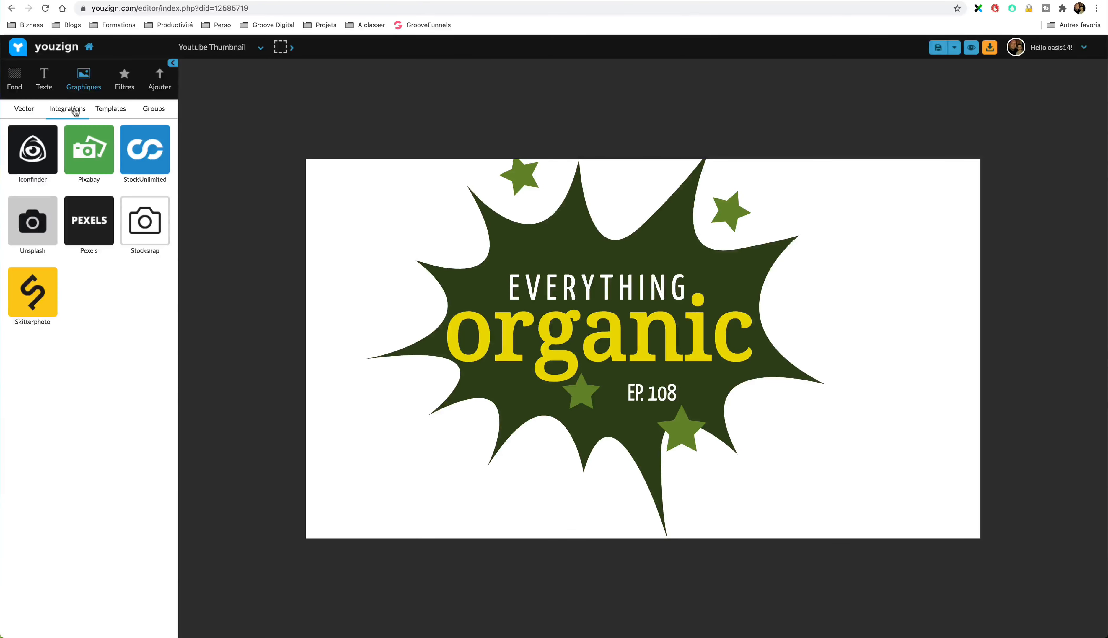
click(87, 152)
click(85, 149)
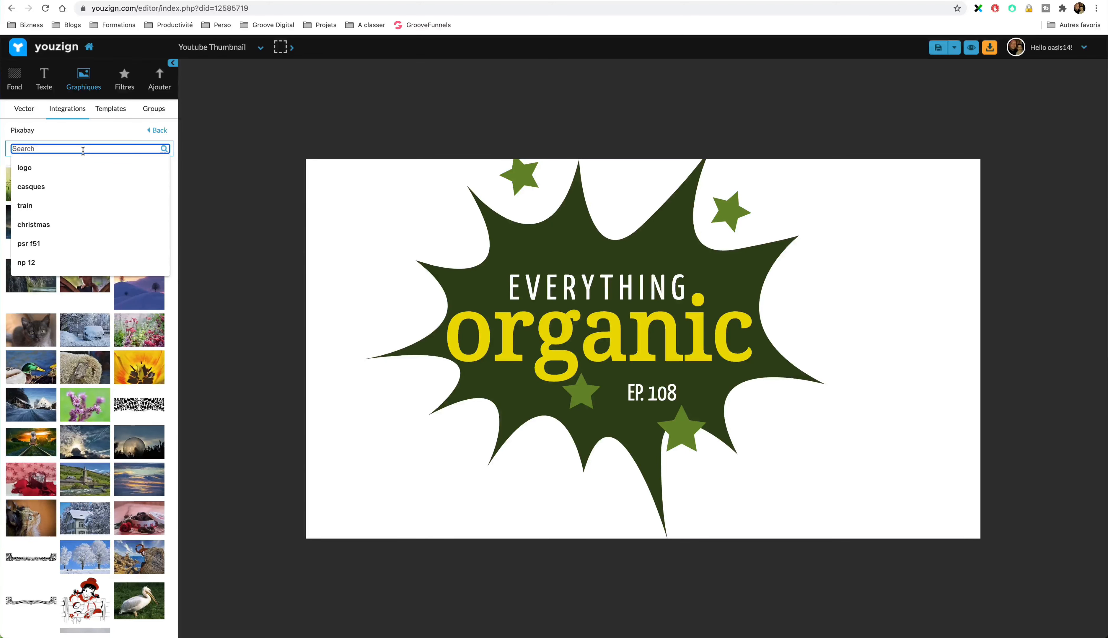
text(food)
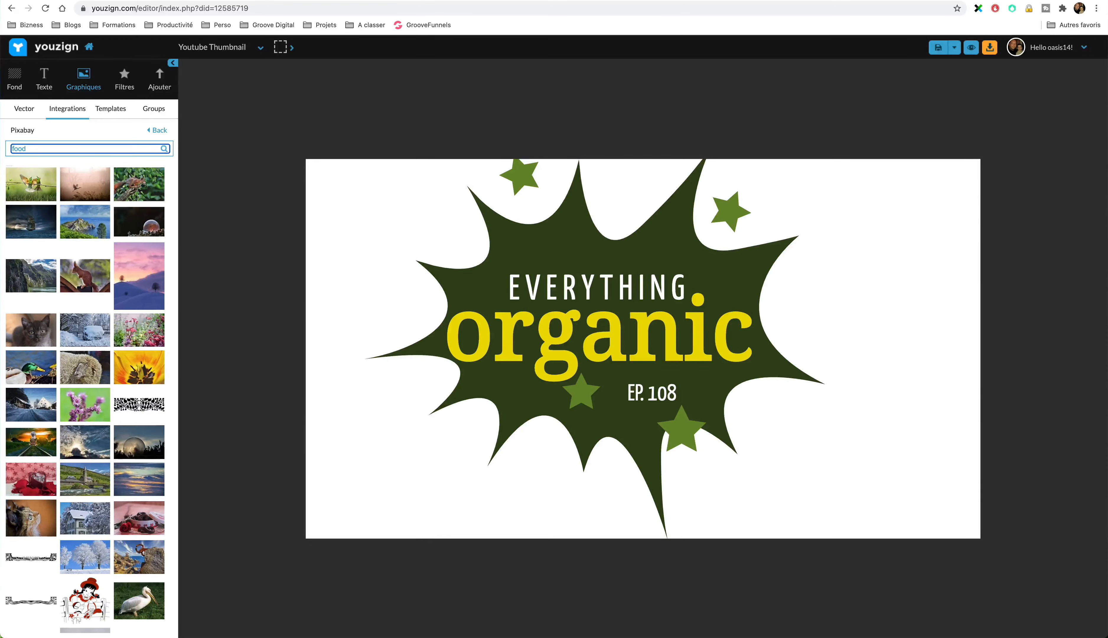
key(Return)
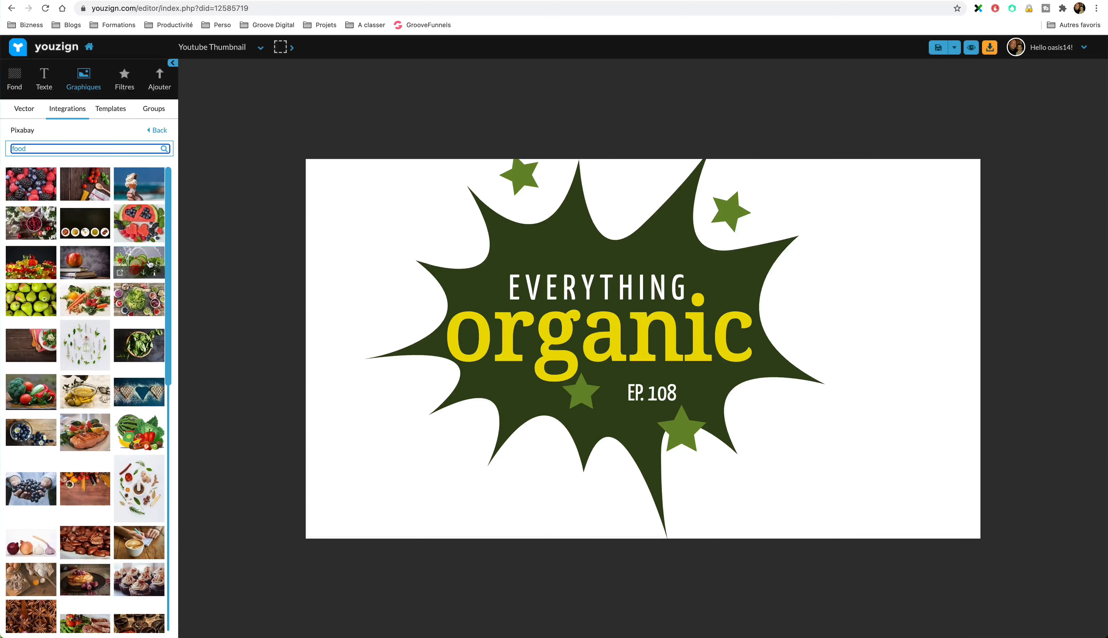
click(148, 296)
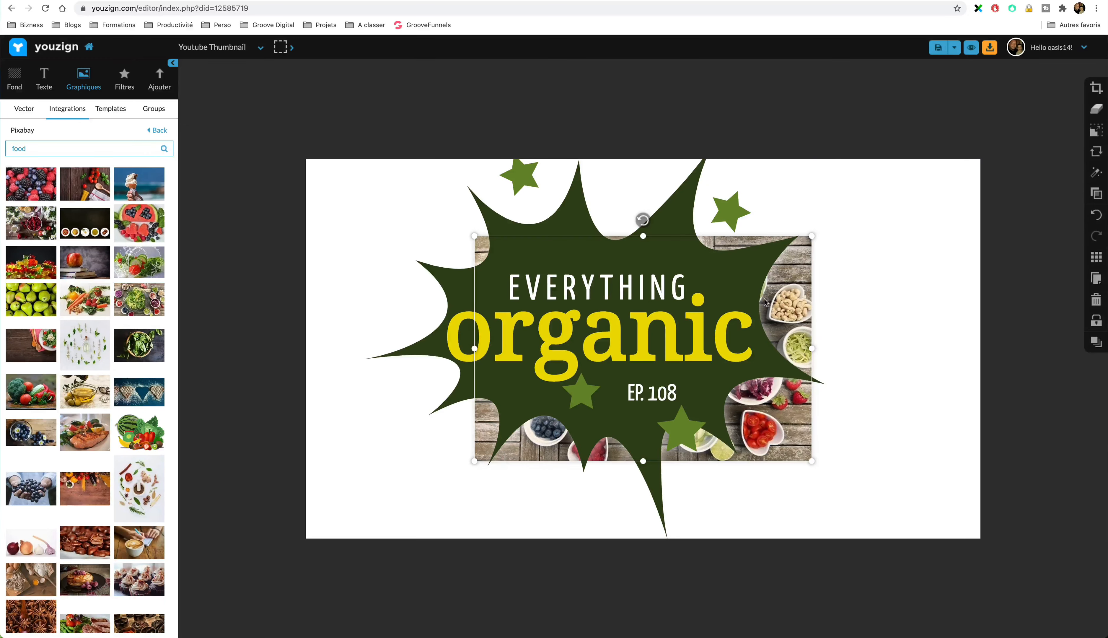
click(1096, 133)
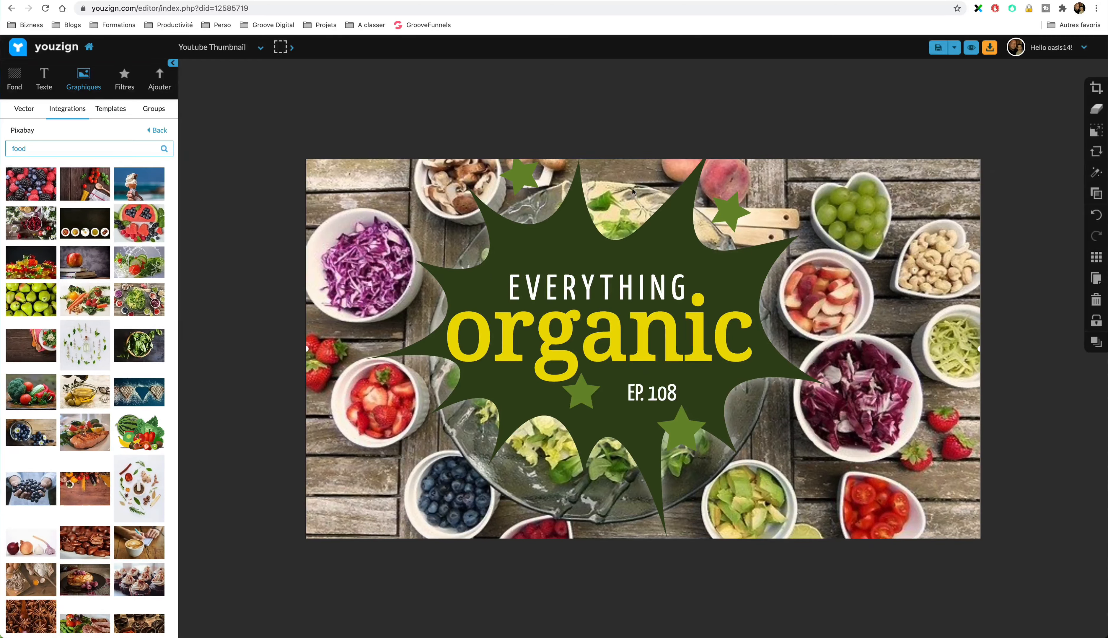
Check which file formats are offered for downloading the design
click(989, 49)
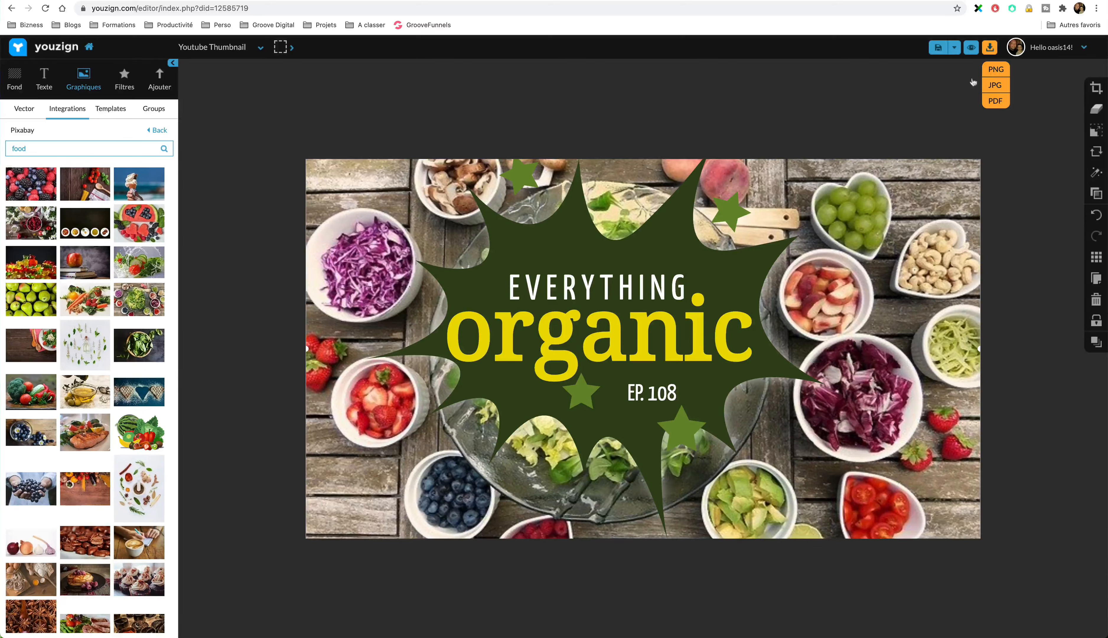
Replace both the "organic" and the "EVERYTHING" text on the thumbnail with "test"
click(560, 335)
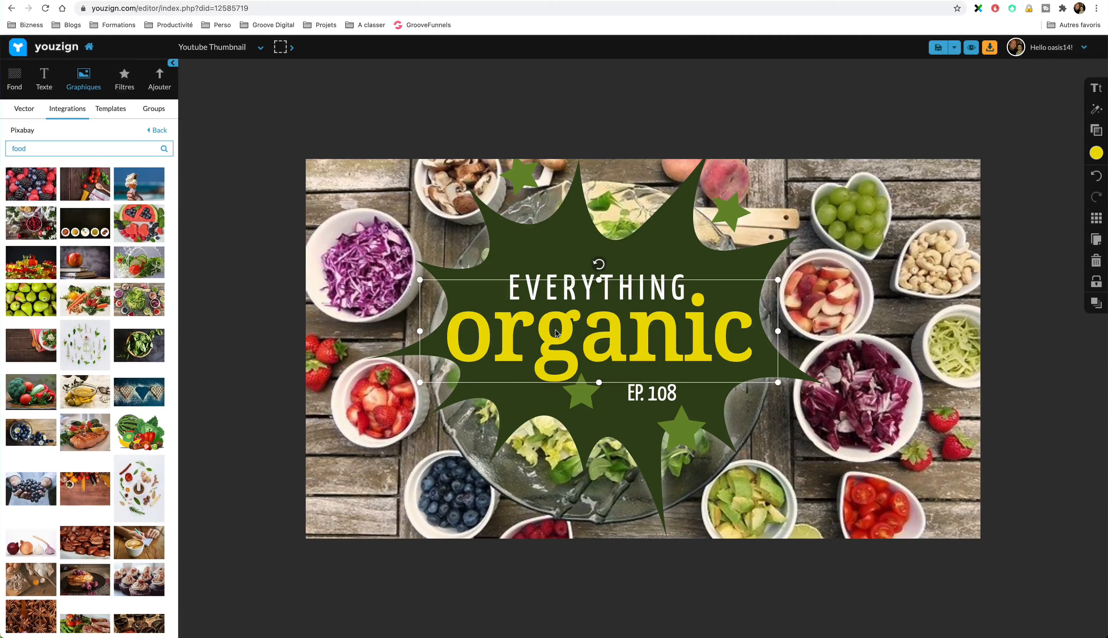
double_click(556, 334)
text(test)
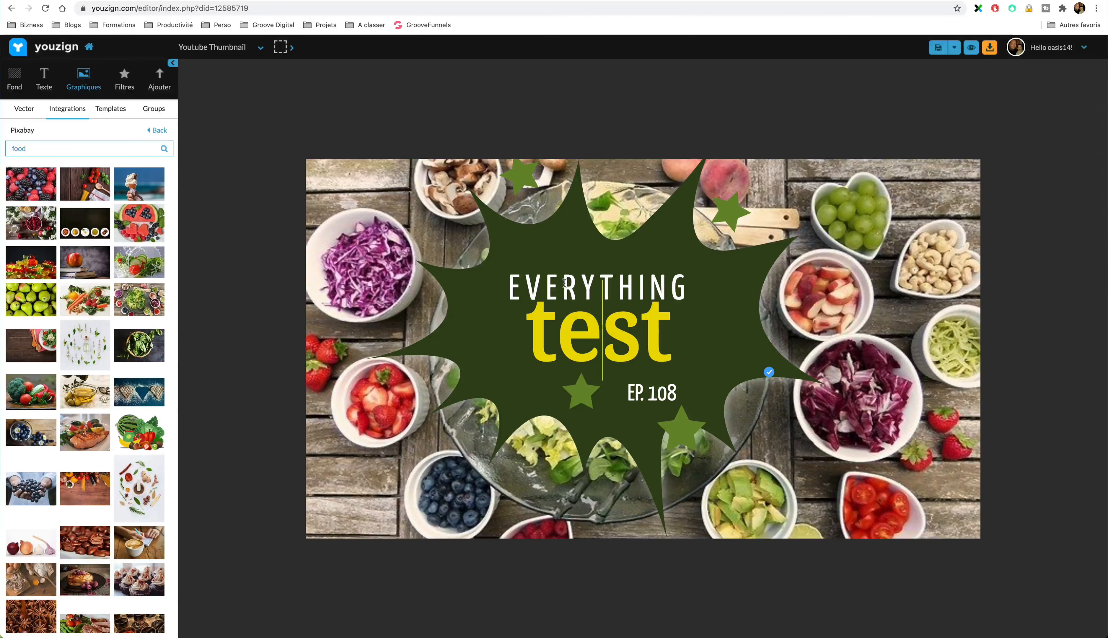
click(533, 281)
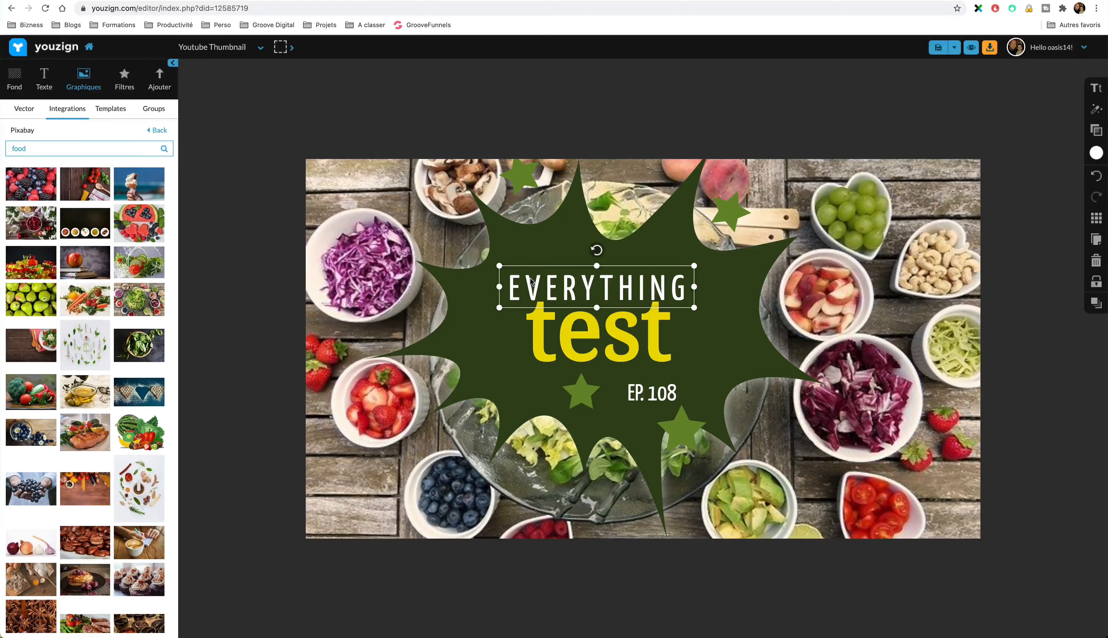
double_click(531, 281)
text(test)
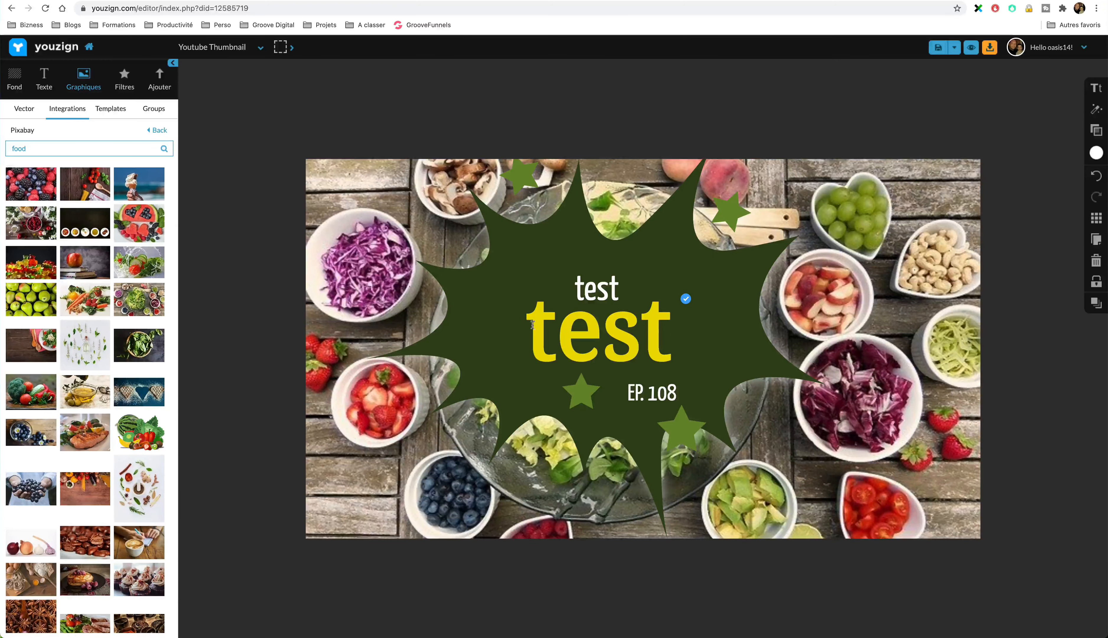
Select the "EP. 108" text on the thumbnail
click(649, 391)
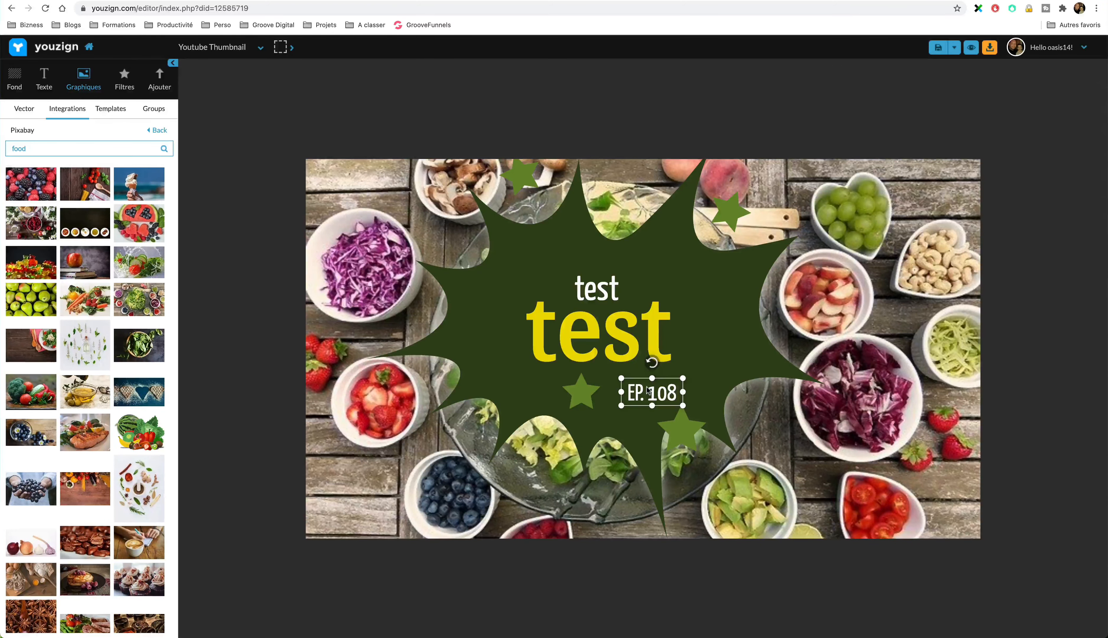